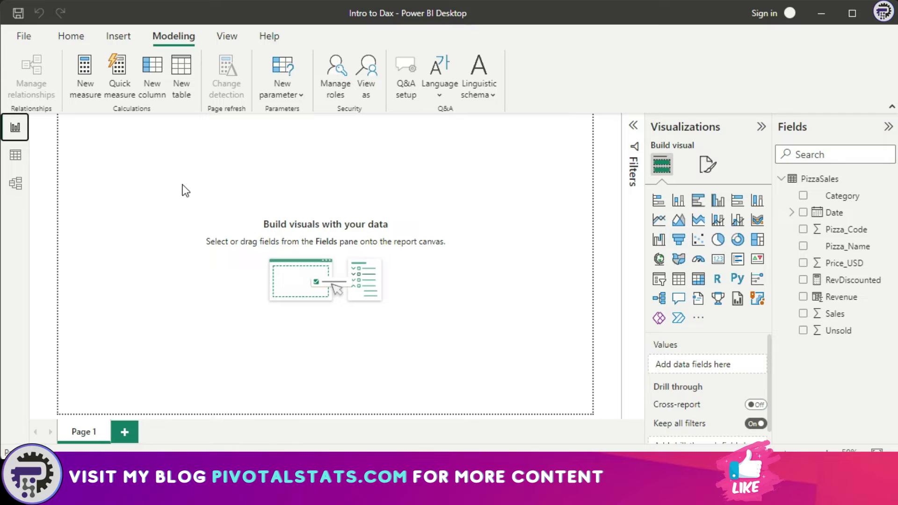
- Create the calculated table Table = CALENDAR("1/1/2022", "28/2/2022") listing dates through 28 February 2022
click(186, 93)
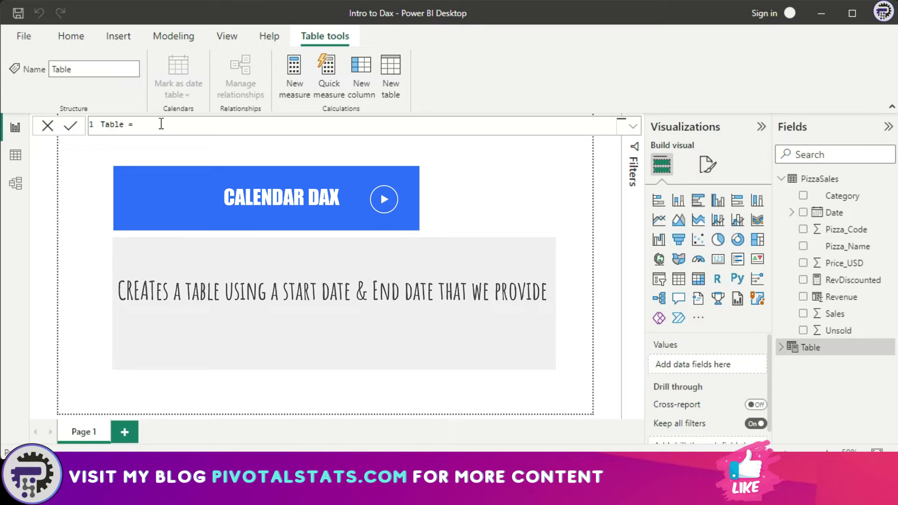
text(cal)
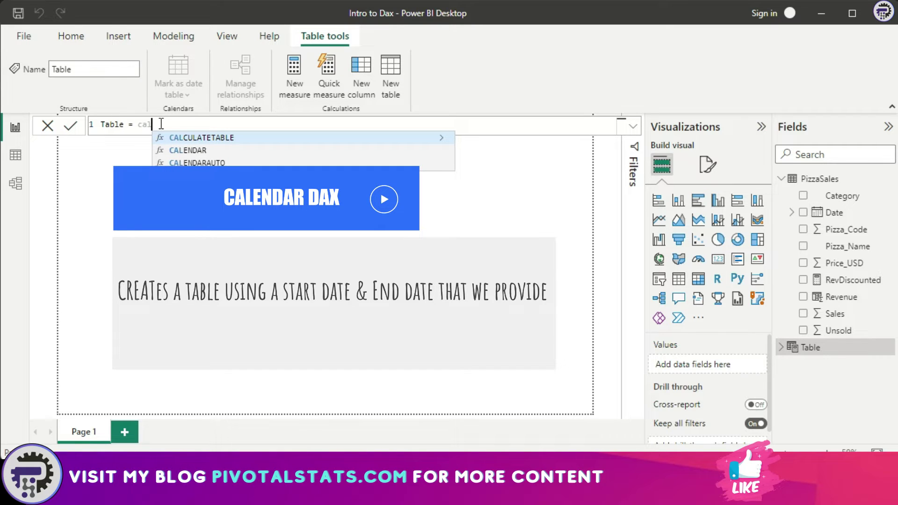
key(Down)
key(Tab)
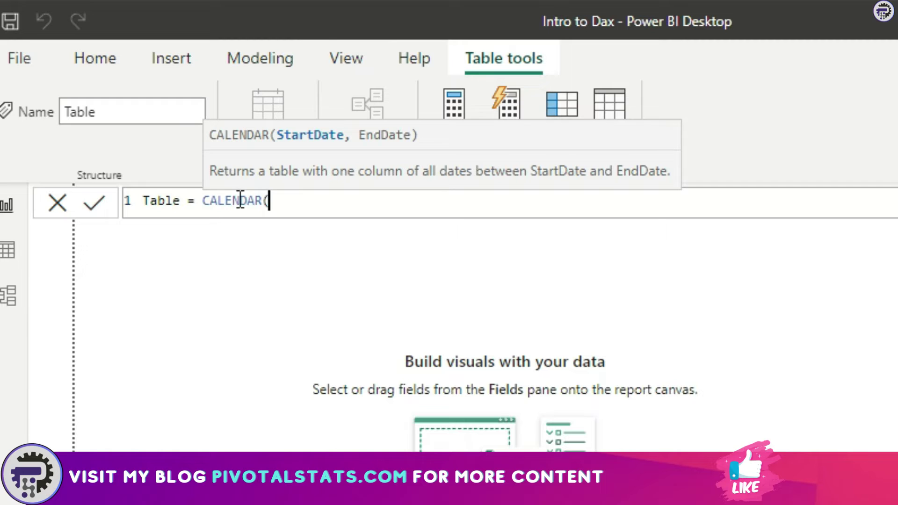
text("1/1/2022)
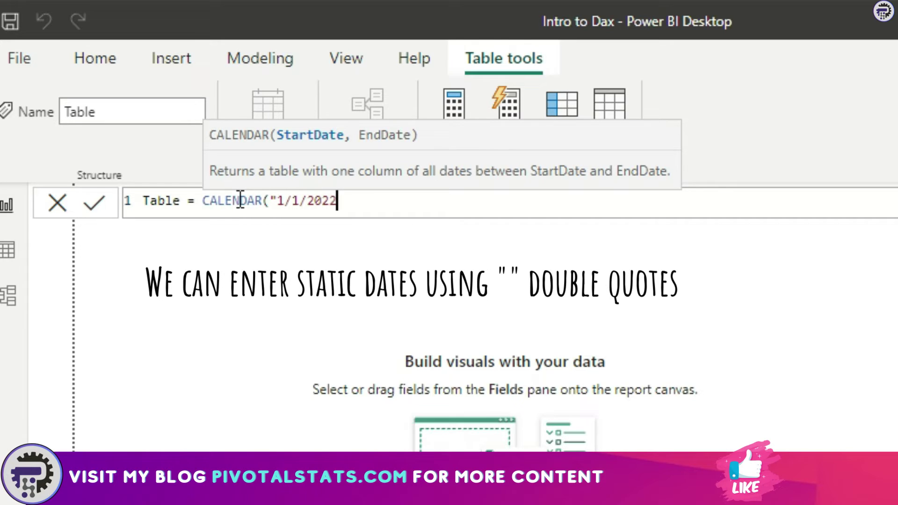
text(", "2)
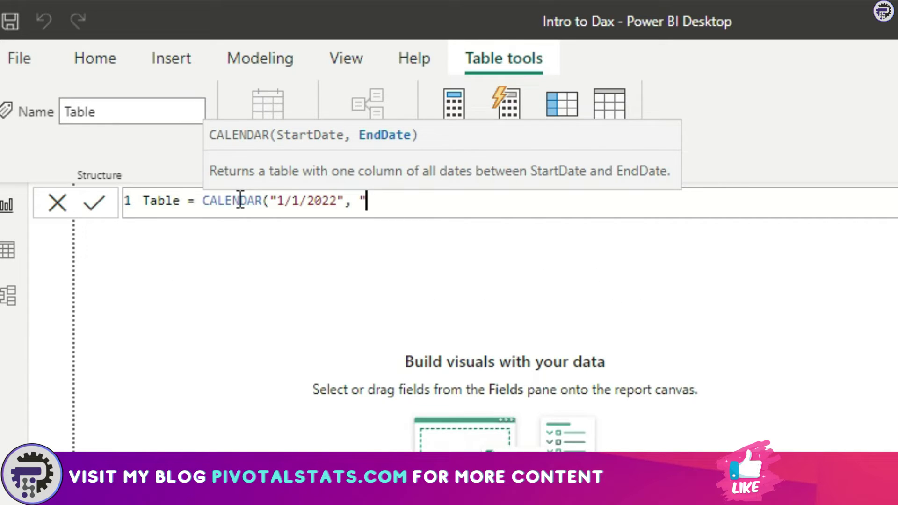
text(8)
text(/2/20)
text(22")
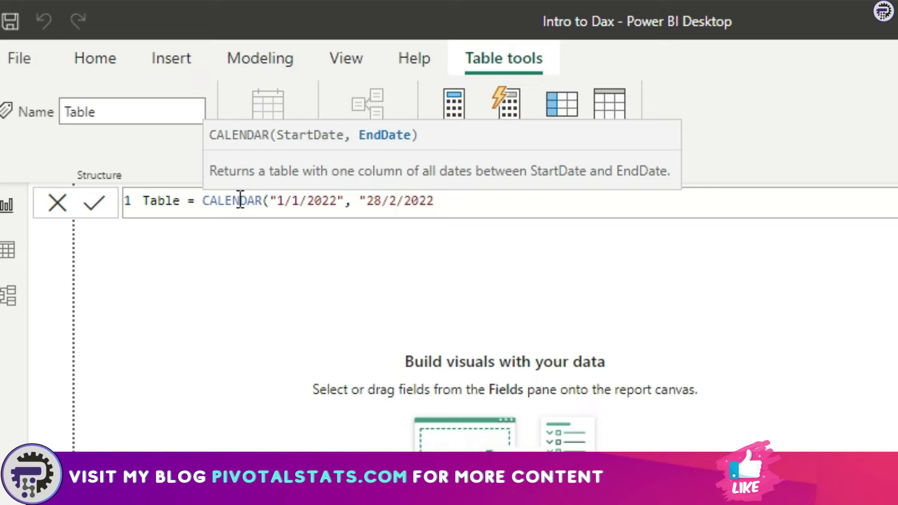
text())
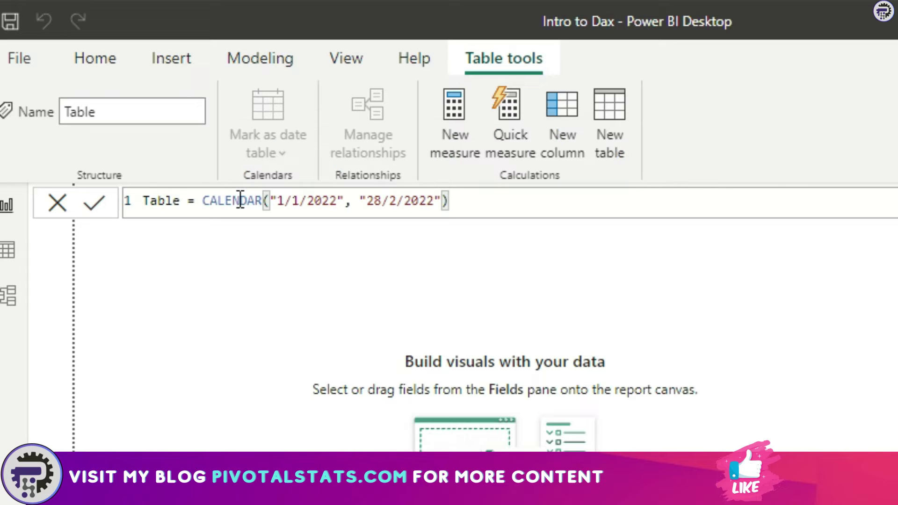
click(309, 205)
click(393, 203)
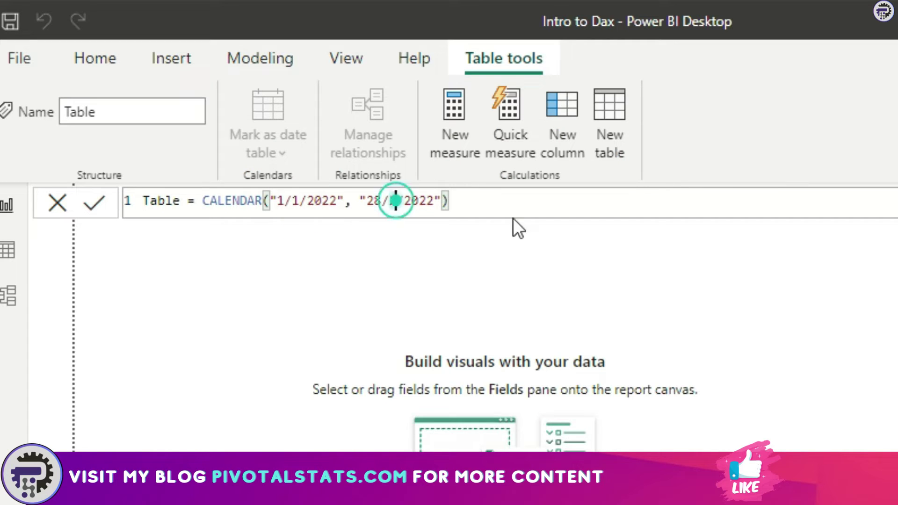
click(474, 197)
key(Return)
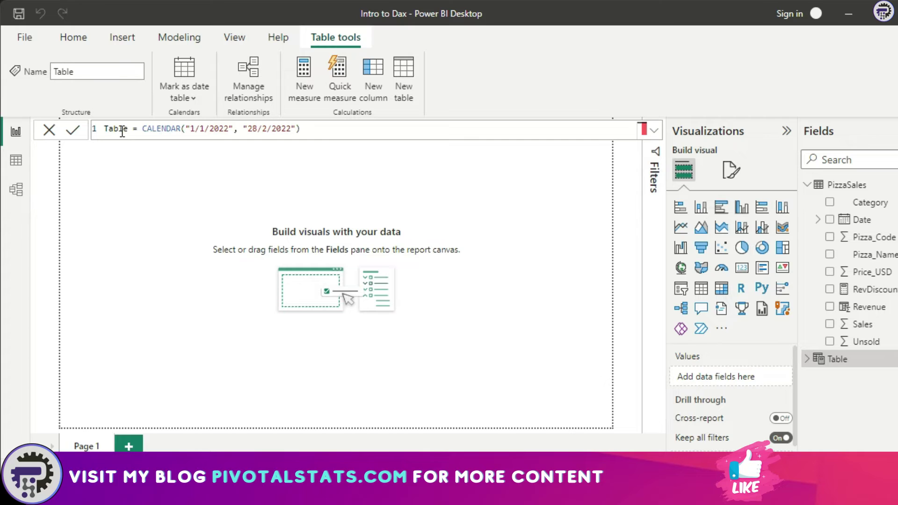
- In Data view, set Table's Date column data type to Date and scroll its daily rows
click(16, 160)
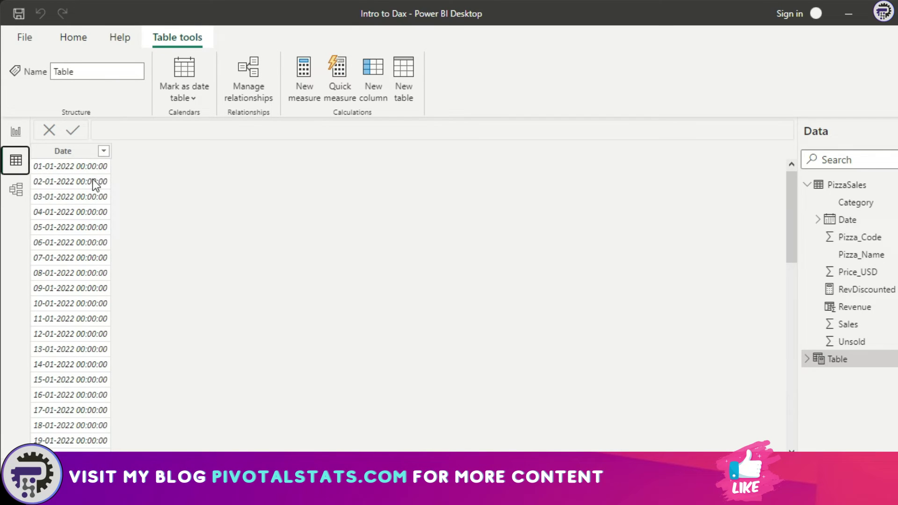
click(85, 152)
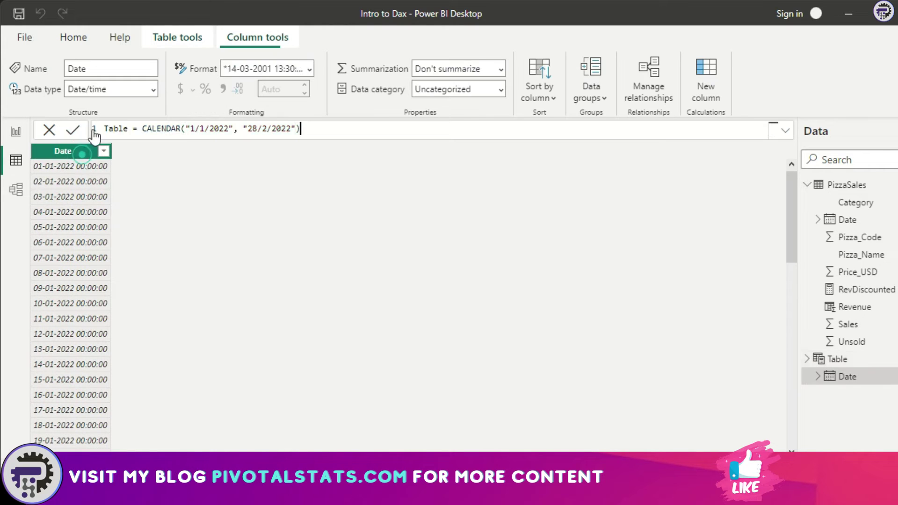
click(153, 90)
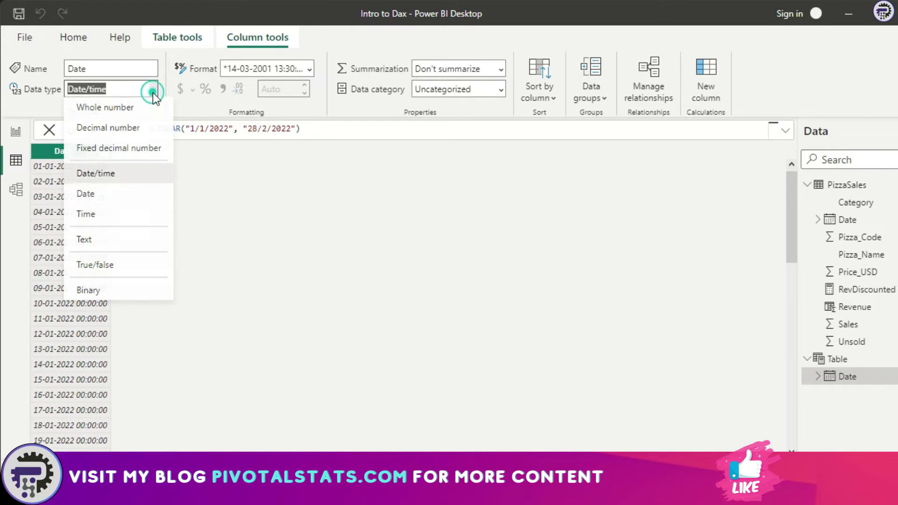
click(121, 195)
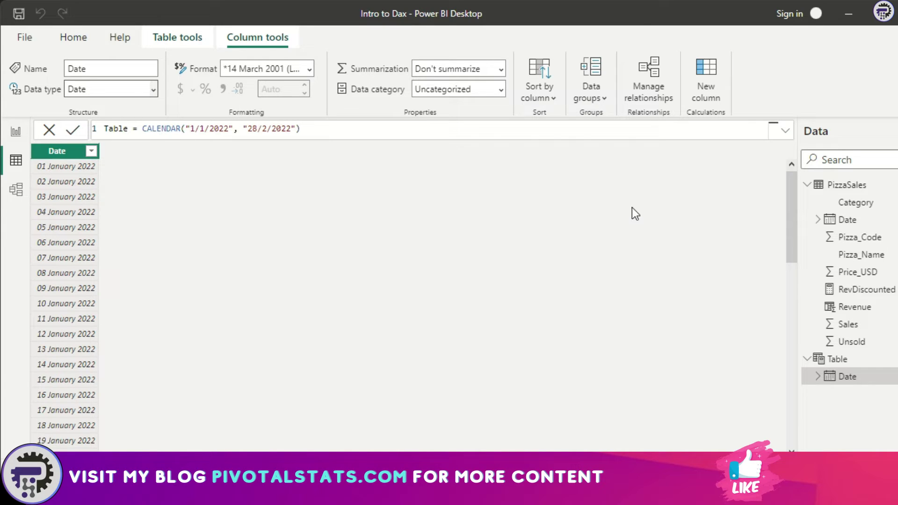
drag(792, 199, 814, 413)
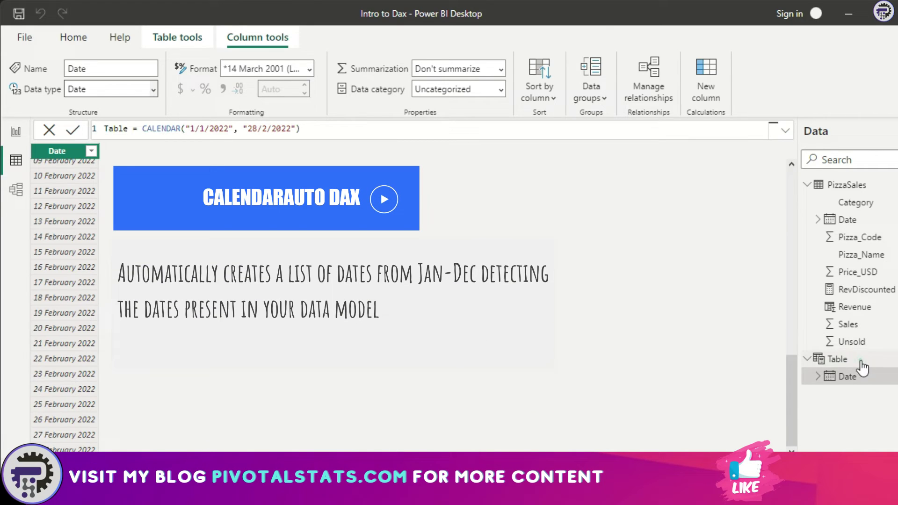
- Delete Table from the model, confirm in Model view, and return to PizzaSales rows in Data view
click(842, 362)
click(881, 359)
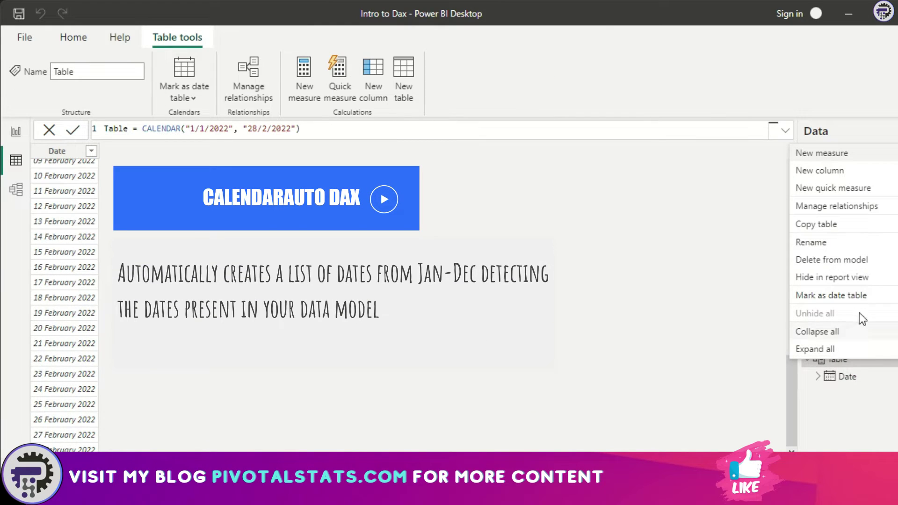
click(860, 259)
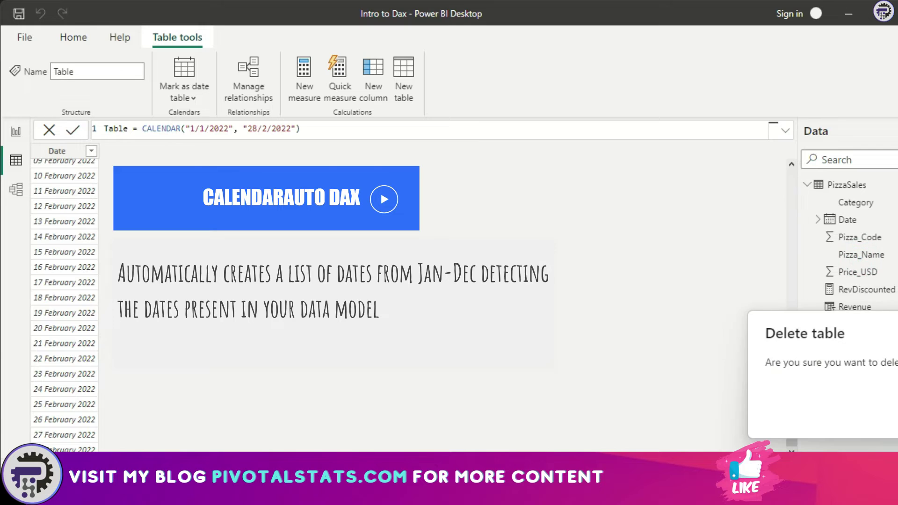
click(891, 418)
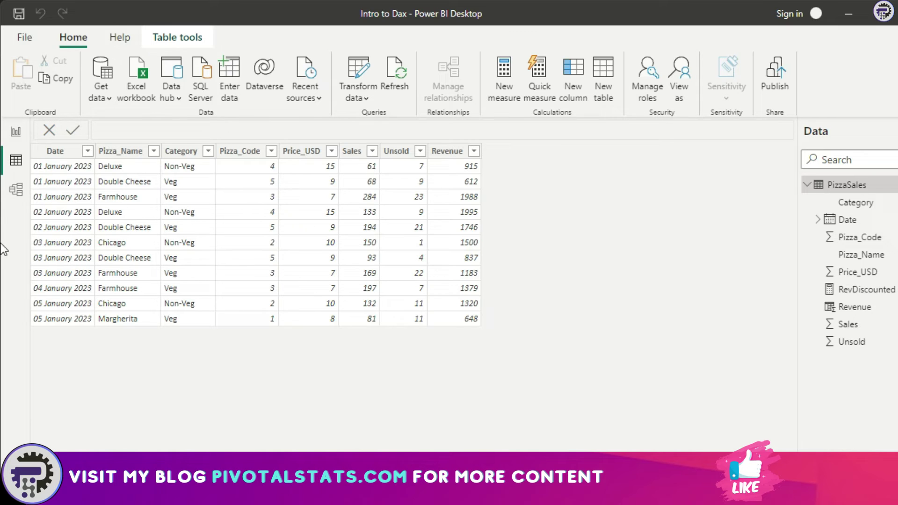
click(16, 189)
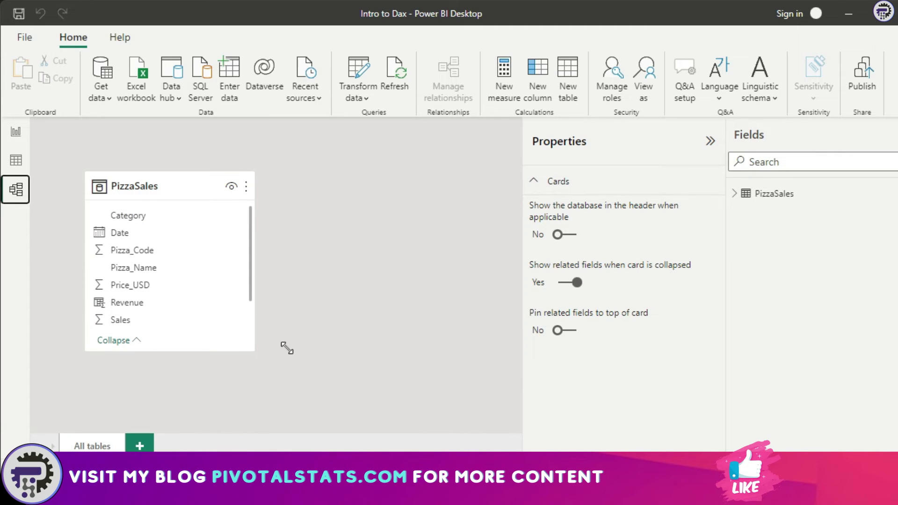
click(17, 161)
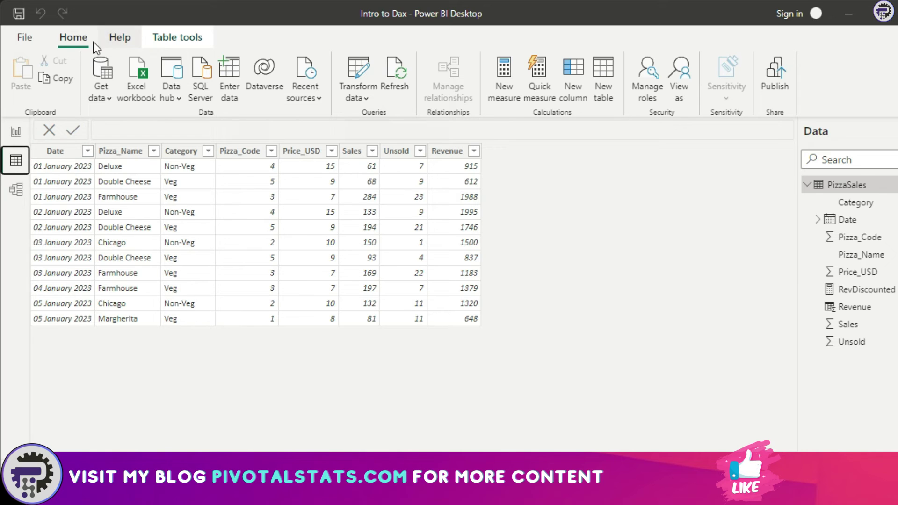
- Create a new calculated table defined as Table = CALENDARAUTO()
click(16, 131)
click(173, 37)
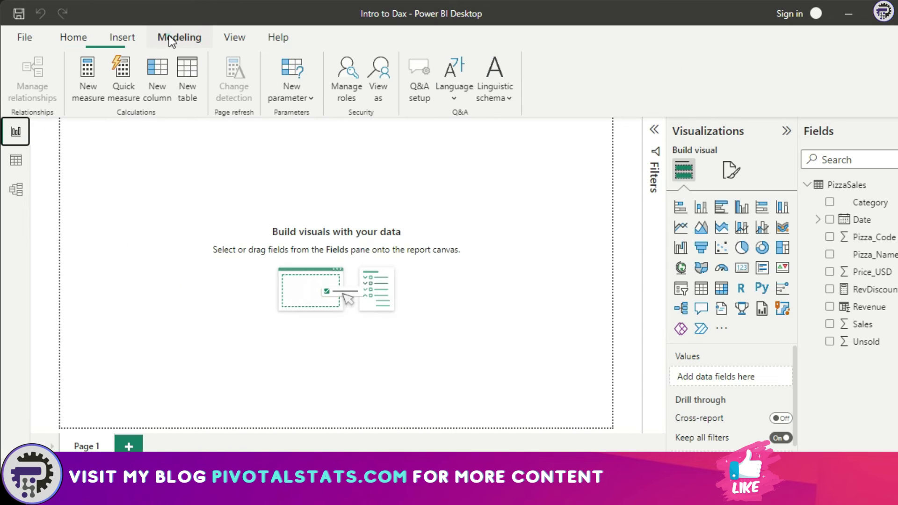
click(189, 94)
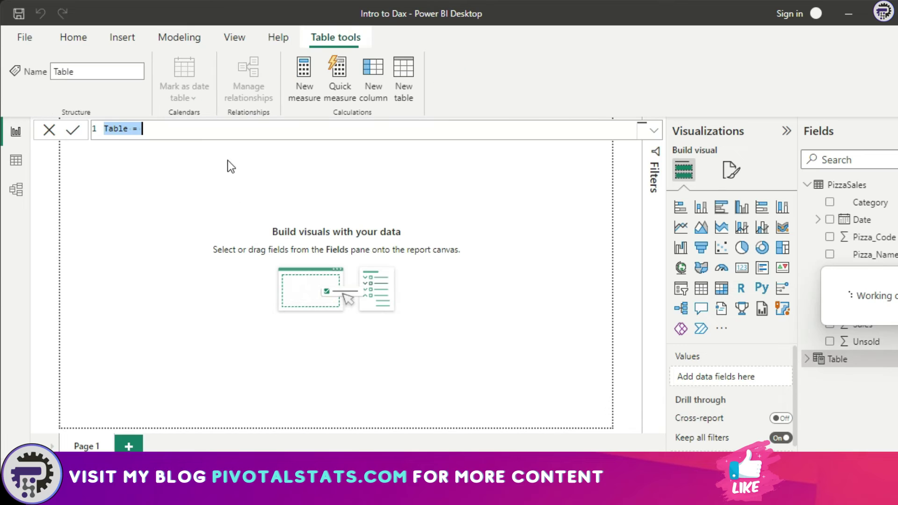
click(197, 129)
text(cale)
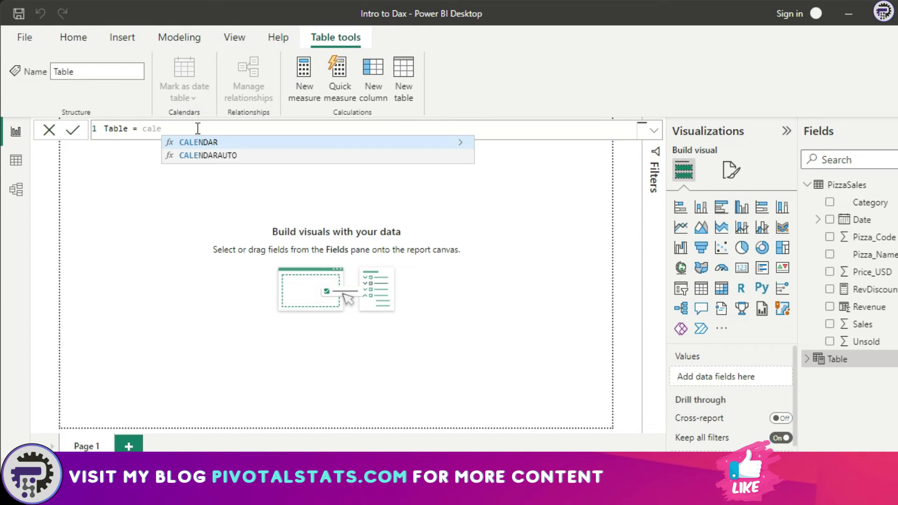
key(Down)
key(Tab)
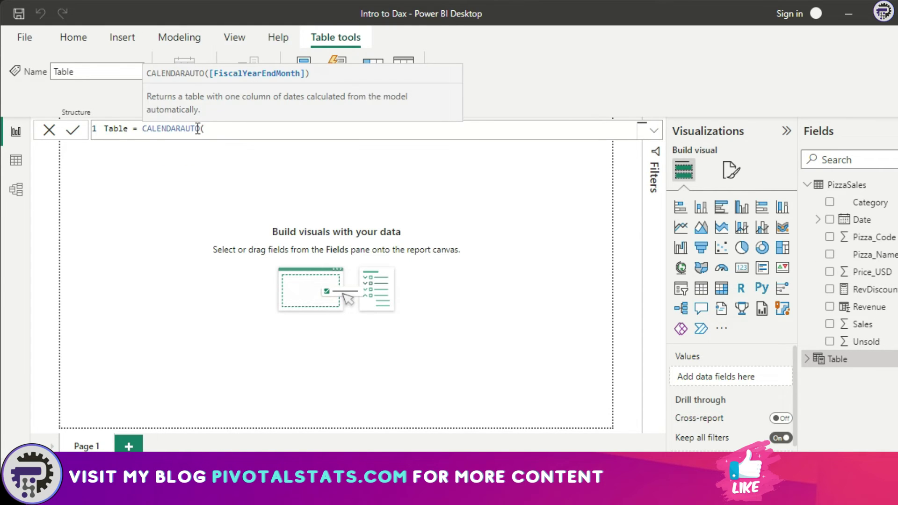
text())
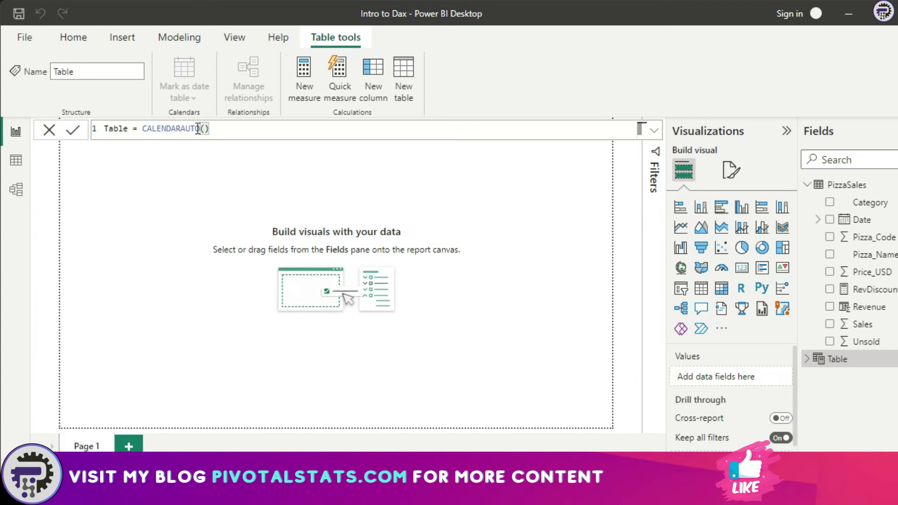
key(Return)
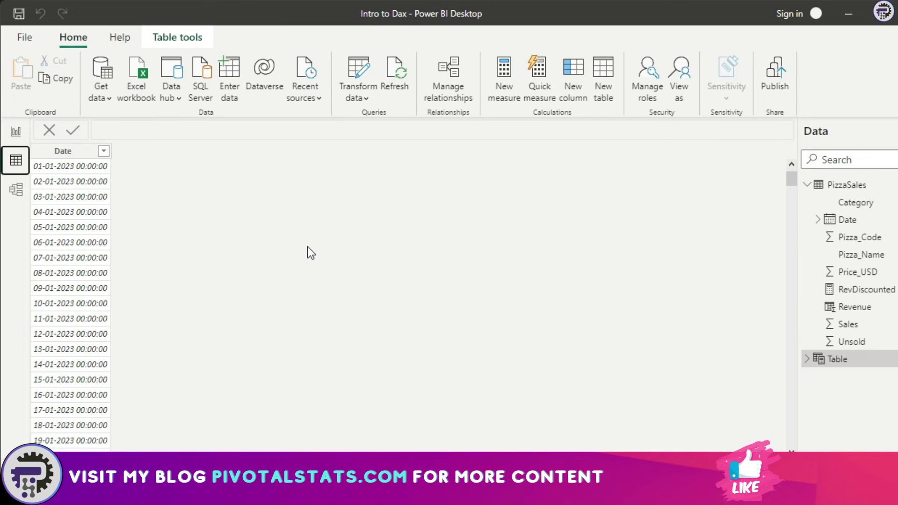
- Set the CALENDARAUTO table's Date column to the Date data type and review its formula and model
click(60, 150)
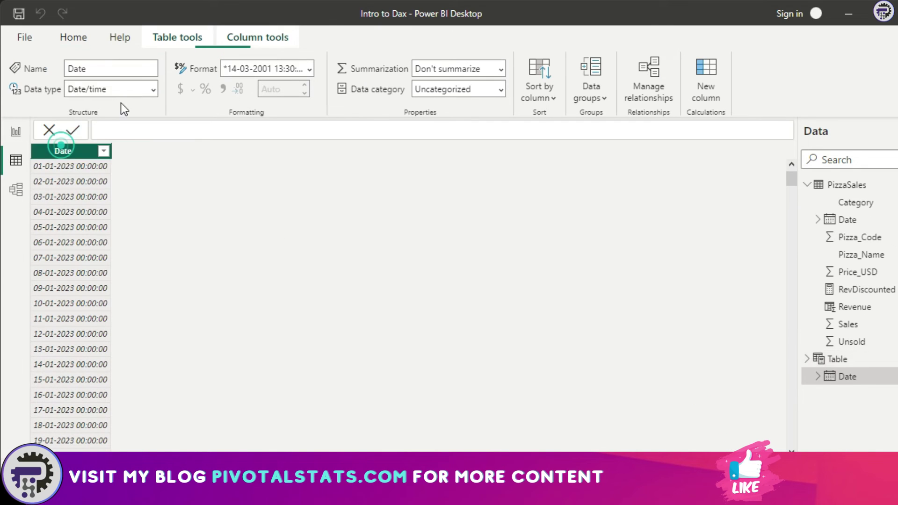
click(119, 90)
click(123, 196)
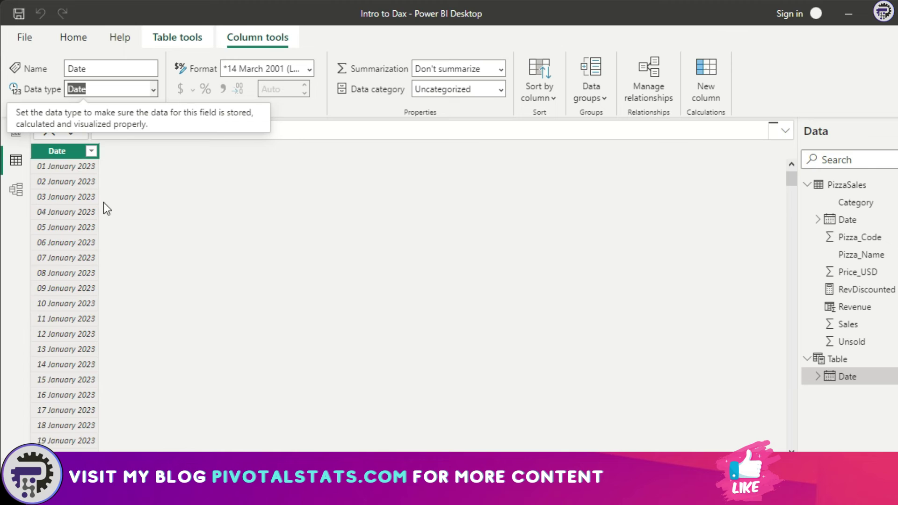
scroll(108, 211, down, 15)
drag(790, 211, 783, 167)
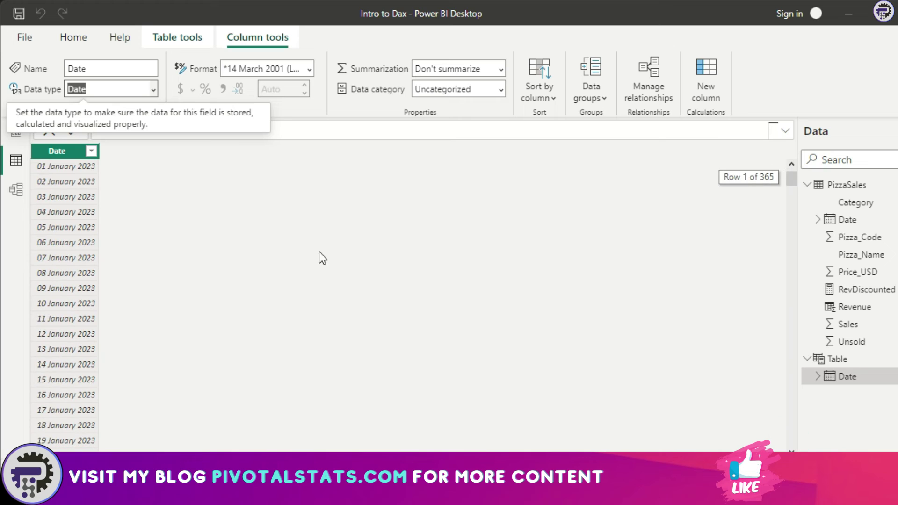
click(294, 254)
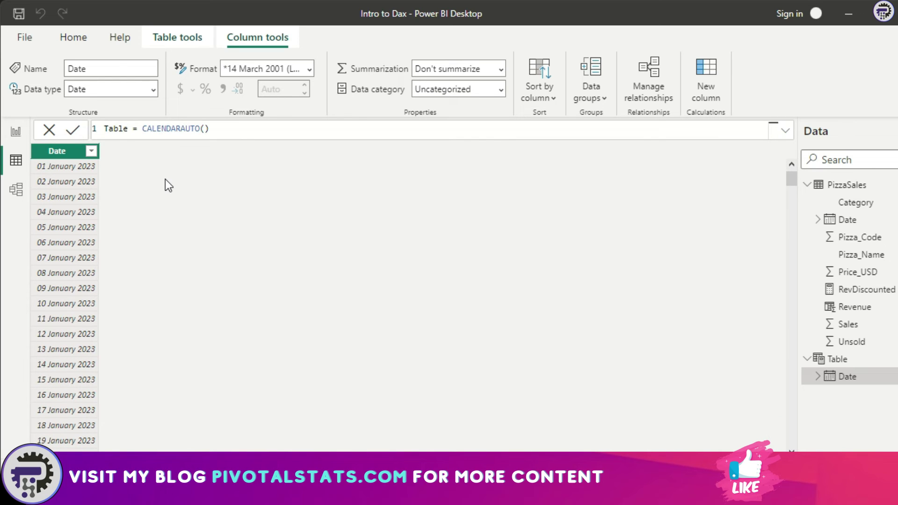
click(15, 189)
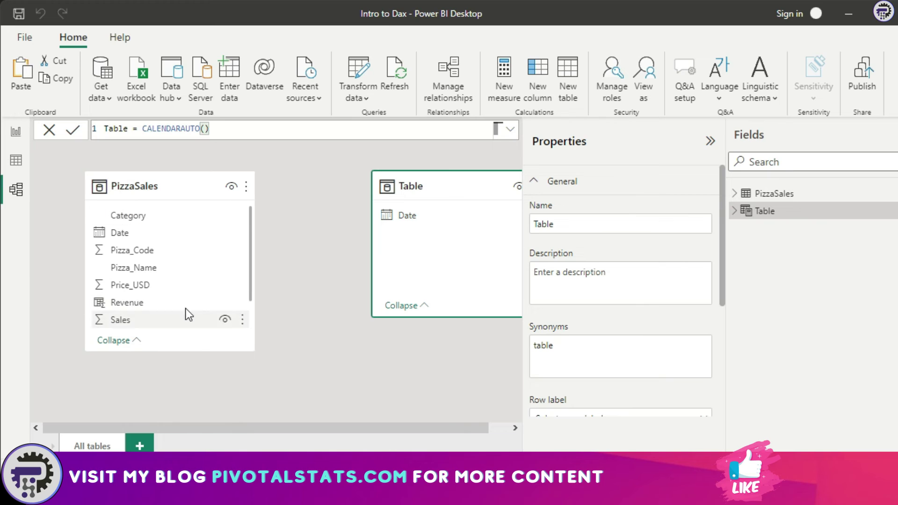
click(17, 161)
- Open the Power Query Editor from the report view via Transform data
click(16, 131)
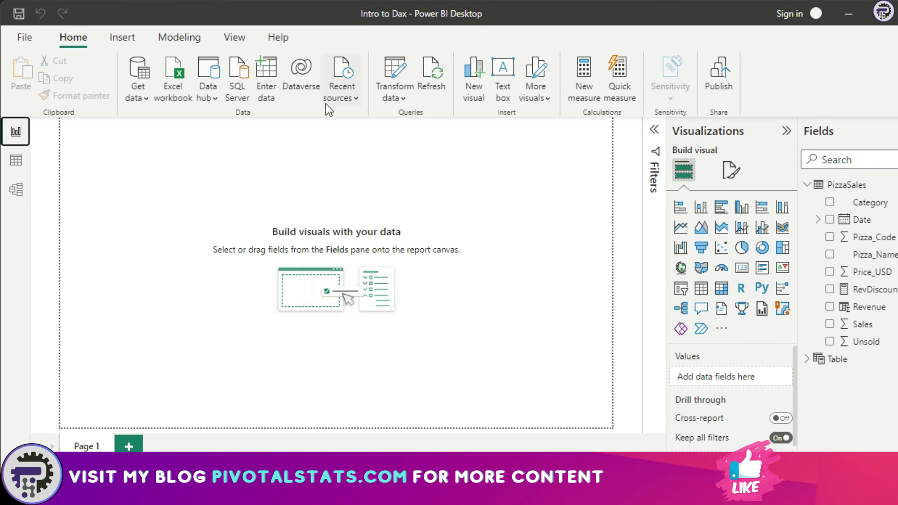
click(399, 101)
click(409, 116)
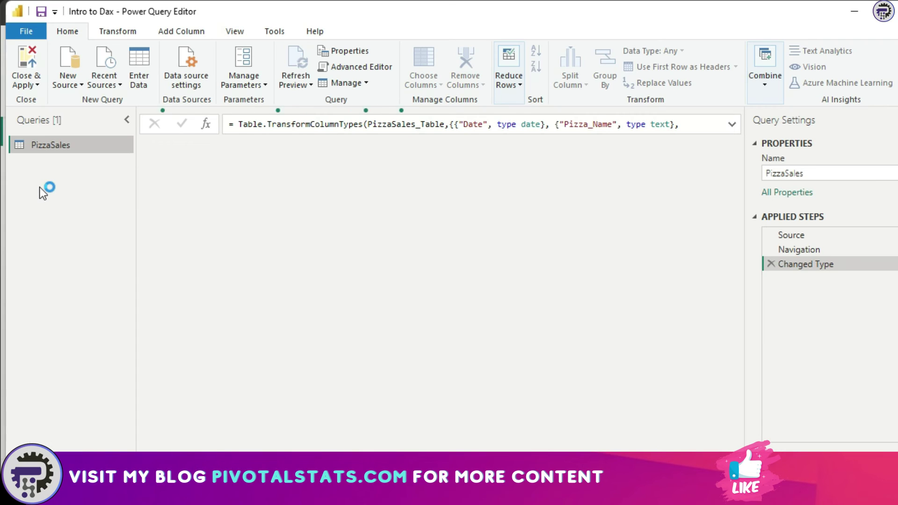
click(117, 31)
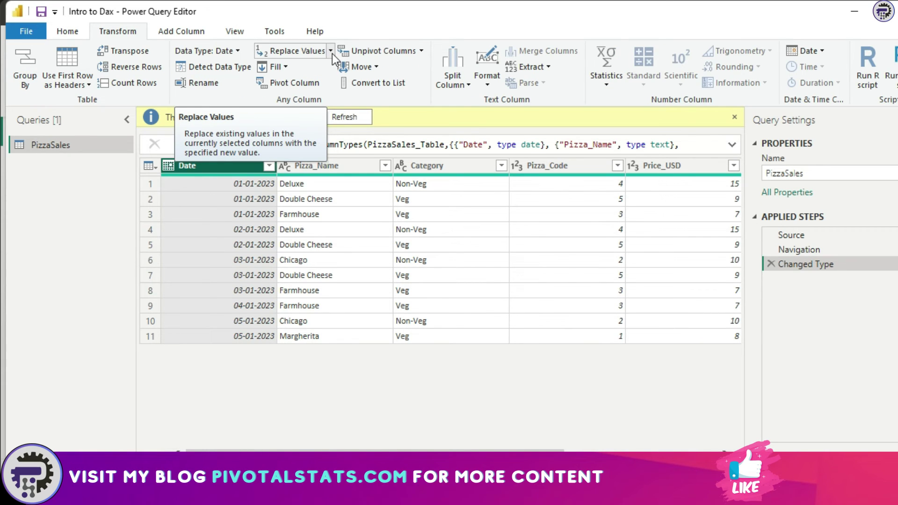
- Replace the Date value 01-01-2023 with 01-01-2022 in PizzaSales
click(315, 53)
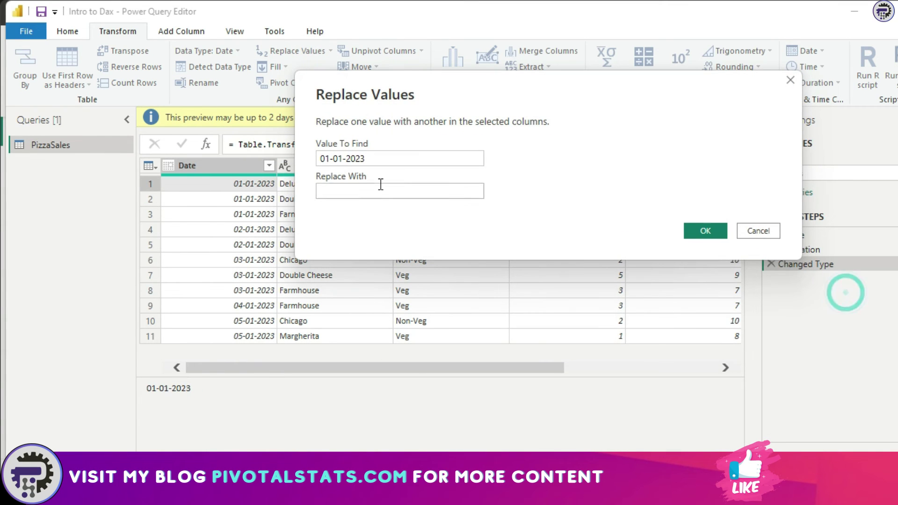
click(378, 191)
click(387, 154)
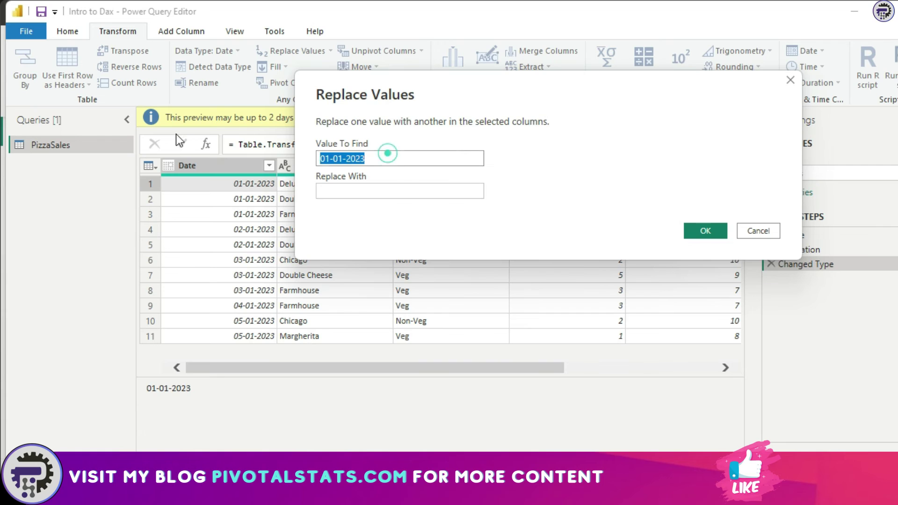
click(392, 156)
double_click(380, 157)
key(ctrl+c)
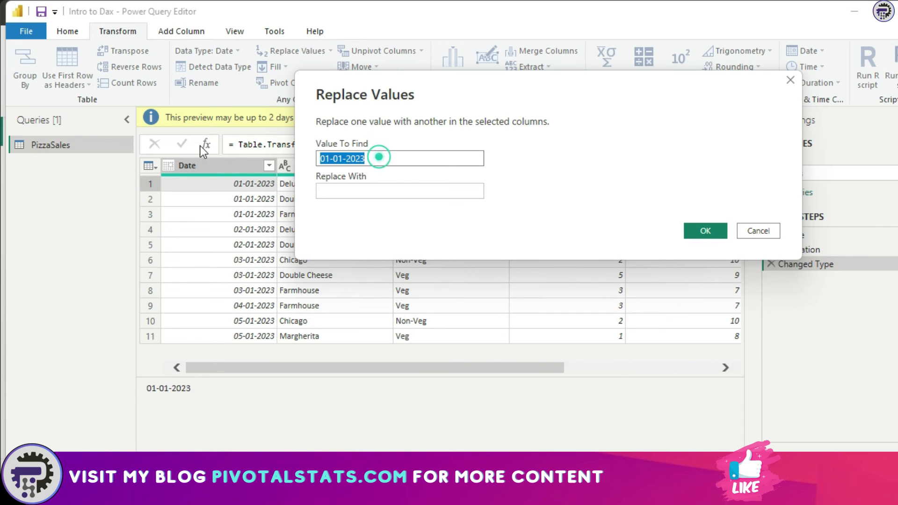
click(365, 194)
key(ctrl+v)
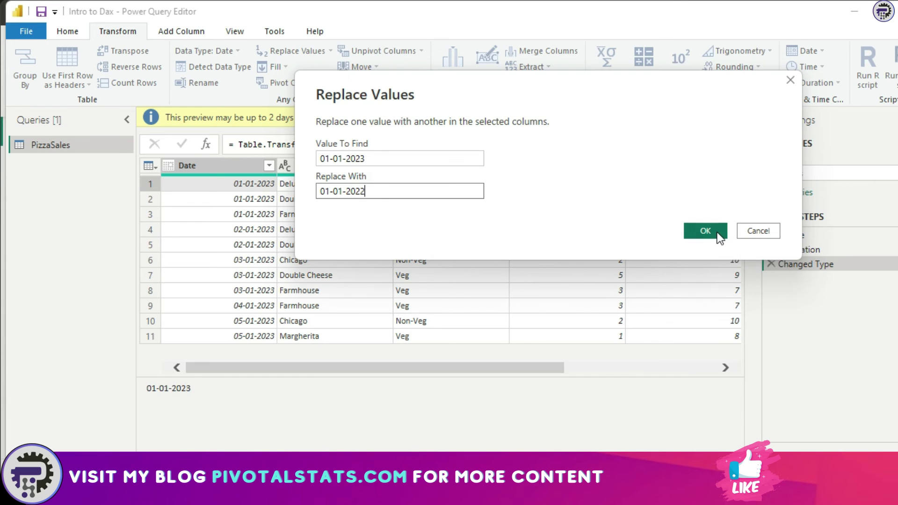
click(705, 230)
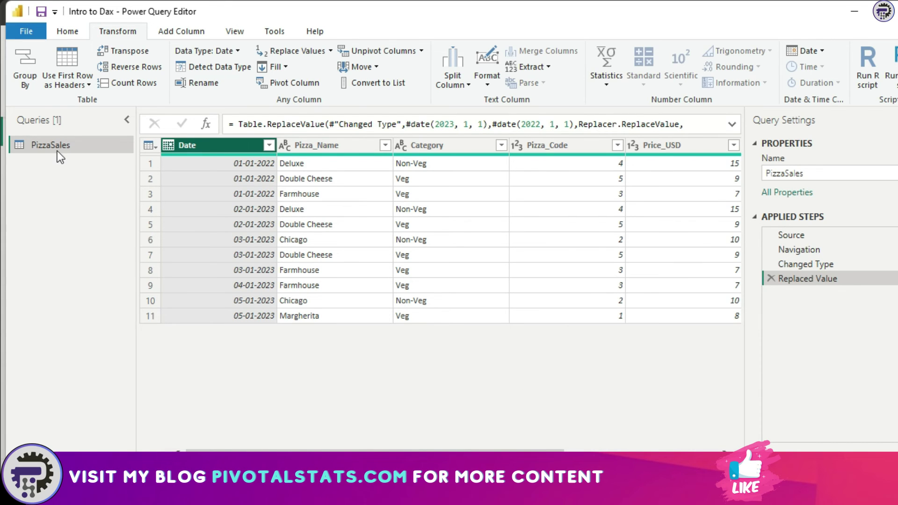
- Close the Power Query Editor and apply the changes
click(67, 31)
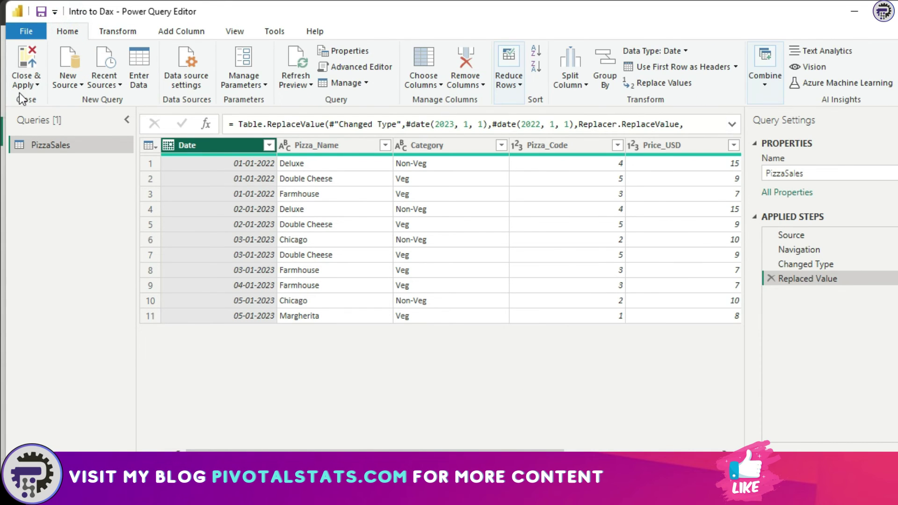
click(37, 85)
click(43, 103)
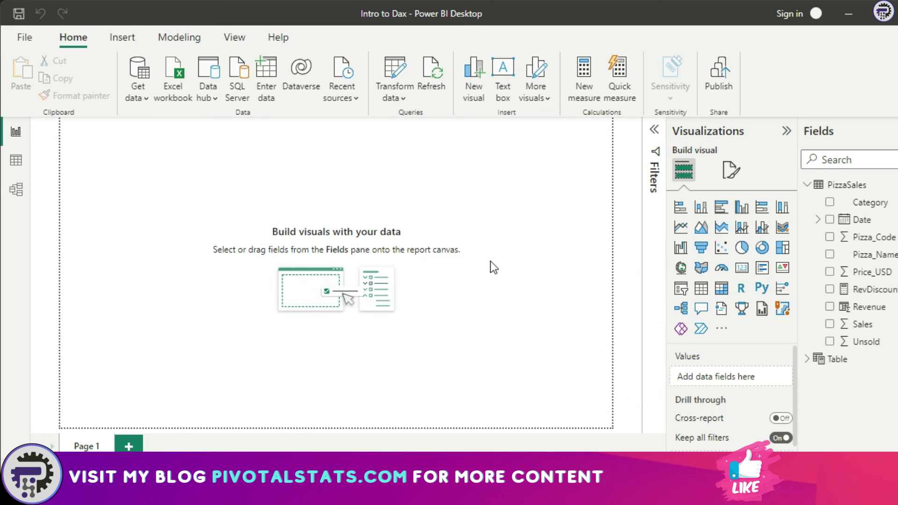
- View the CALENDARAUTO Table in Data view and scroll to confirm 730 rows from 01 January 2022
click(15, 166)
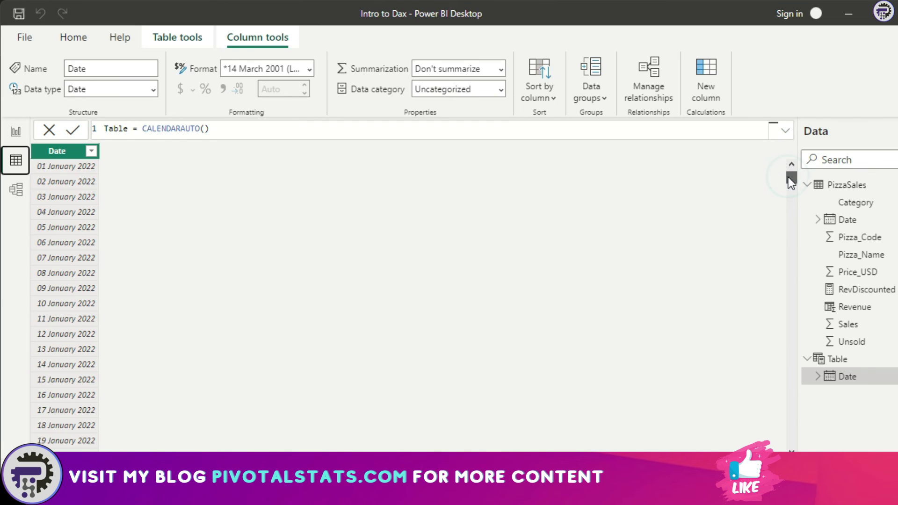
drag(787, 176, 790, 439)
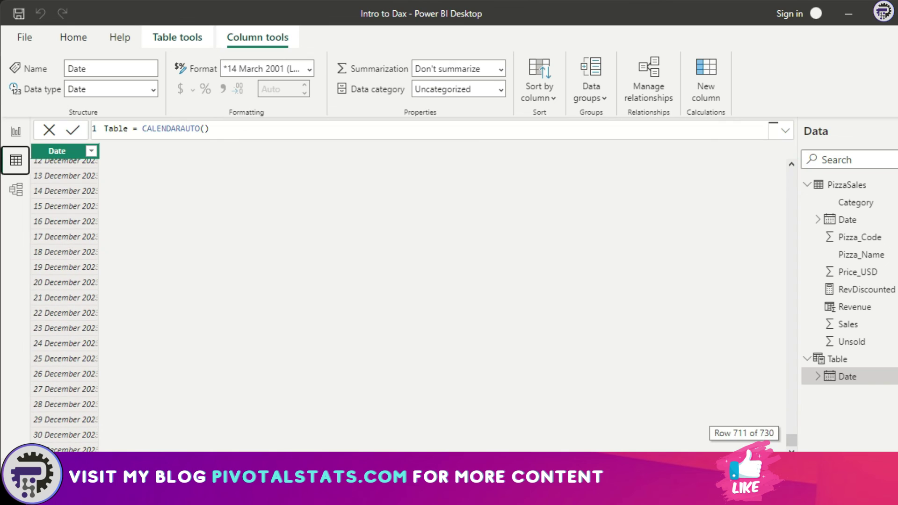